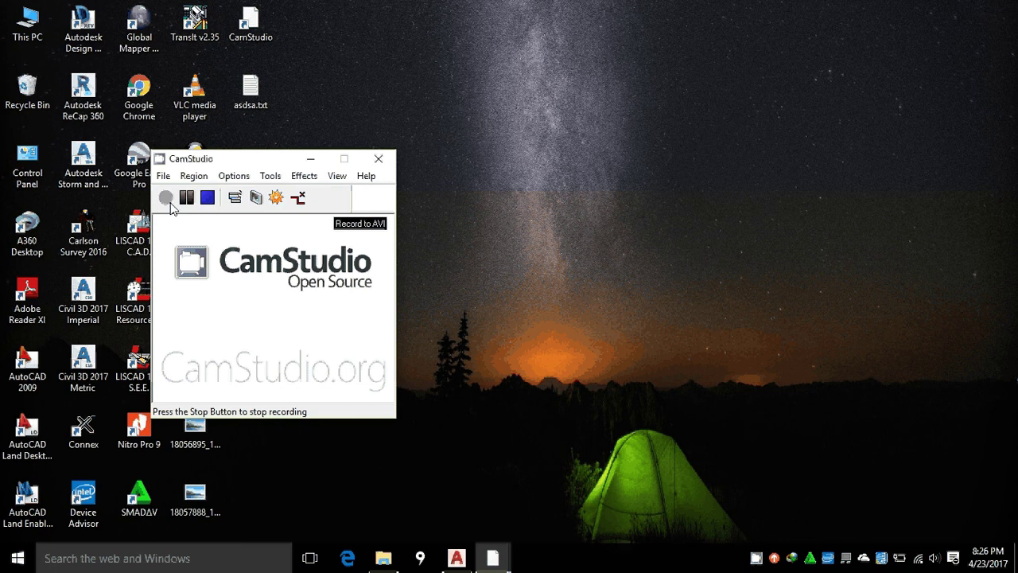
Step: Restore the Civil 3D window showing Drawing1.dwg with the numbered polyline on satellite imagery
left_click(455, 559)
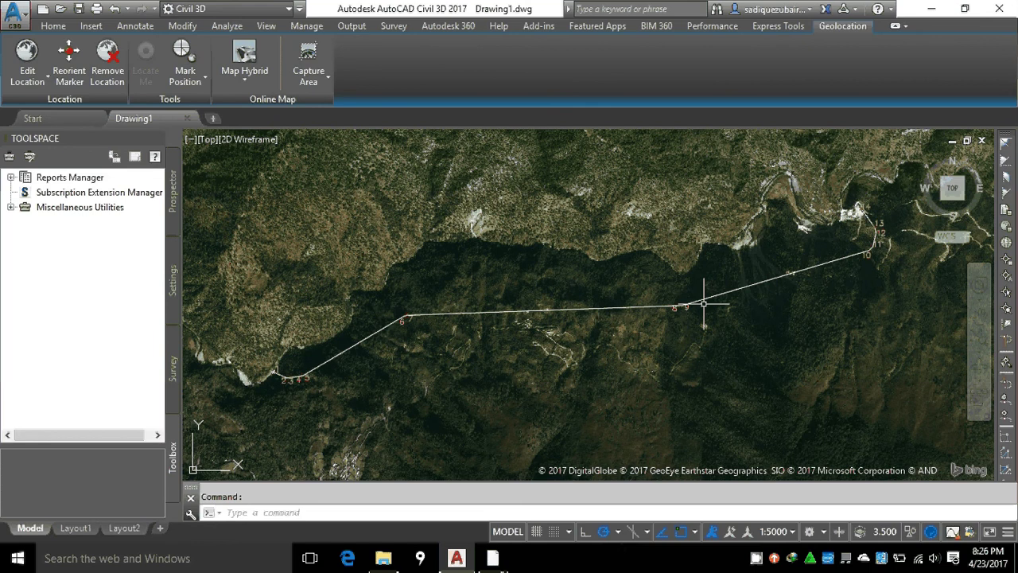
Step: Hide the Toolspace palette with Ctrl+4, then pan and zoom to inspect the polyline vertices
key("ctrl+4")
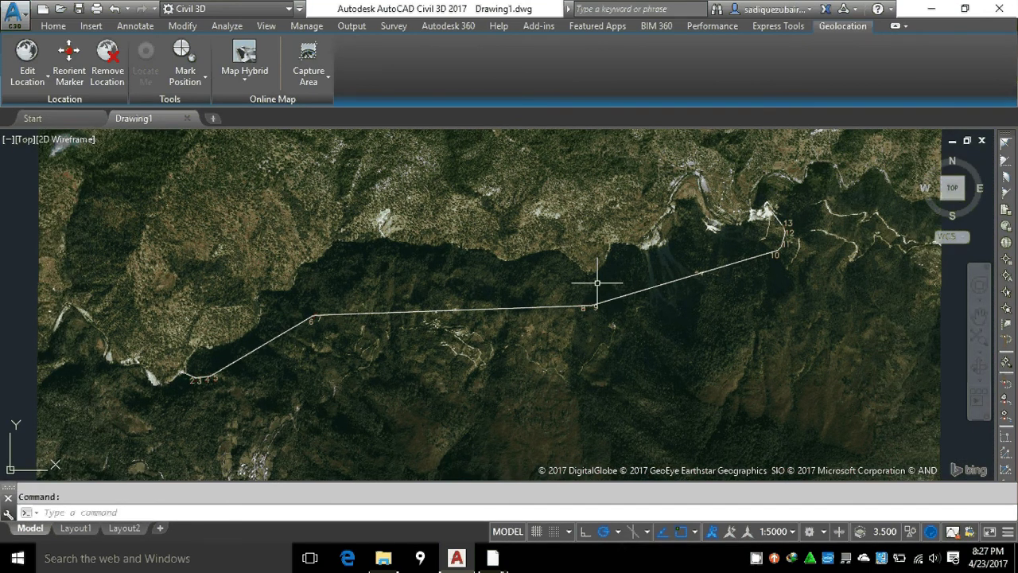
middle_click_drag(731, 209, 531, 265)
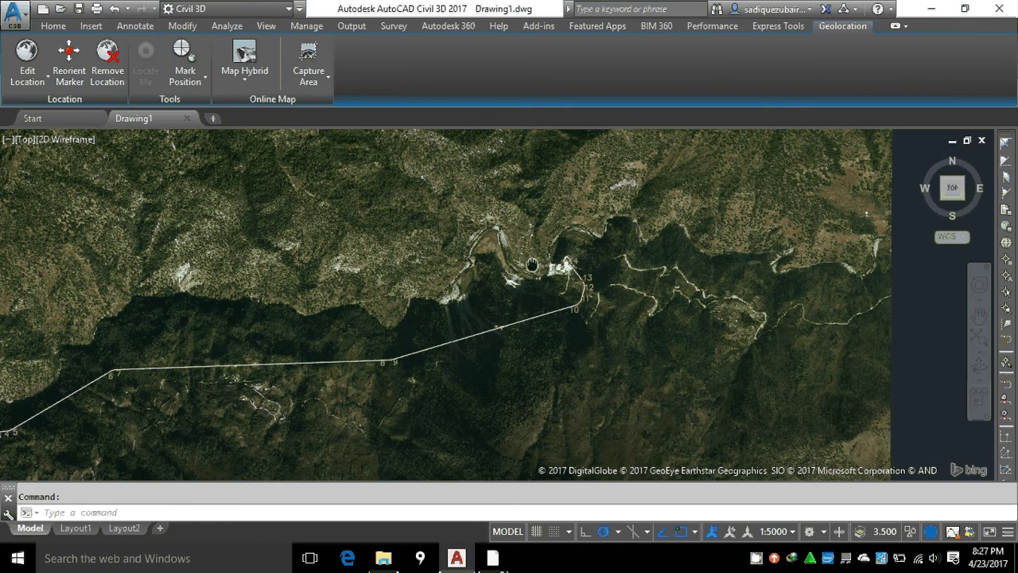
scroll(561, 329, "up", 4)
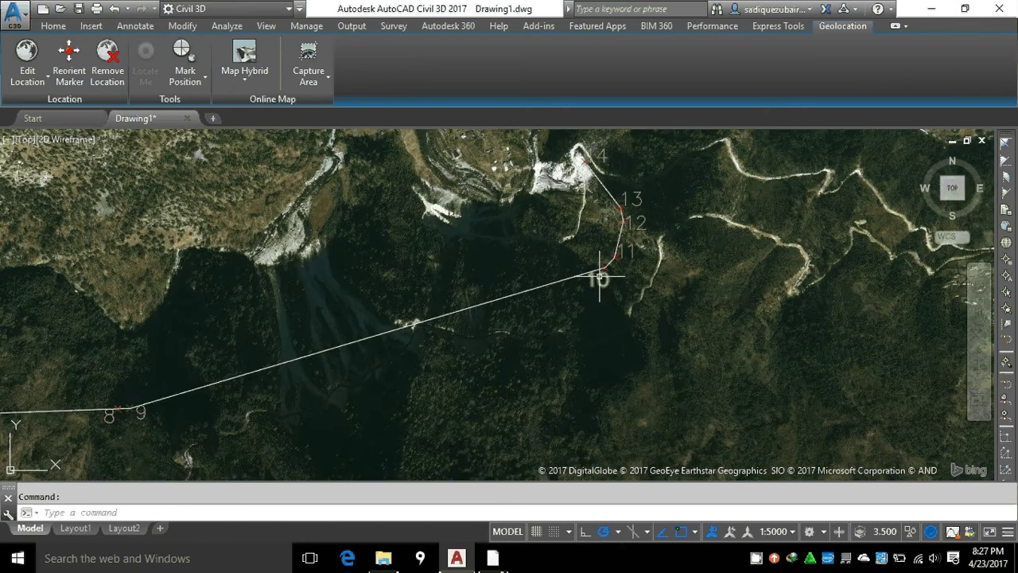
scroll(681, 276, "down", 4)
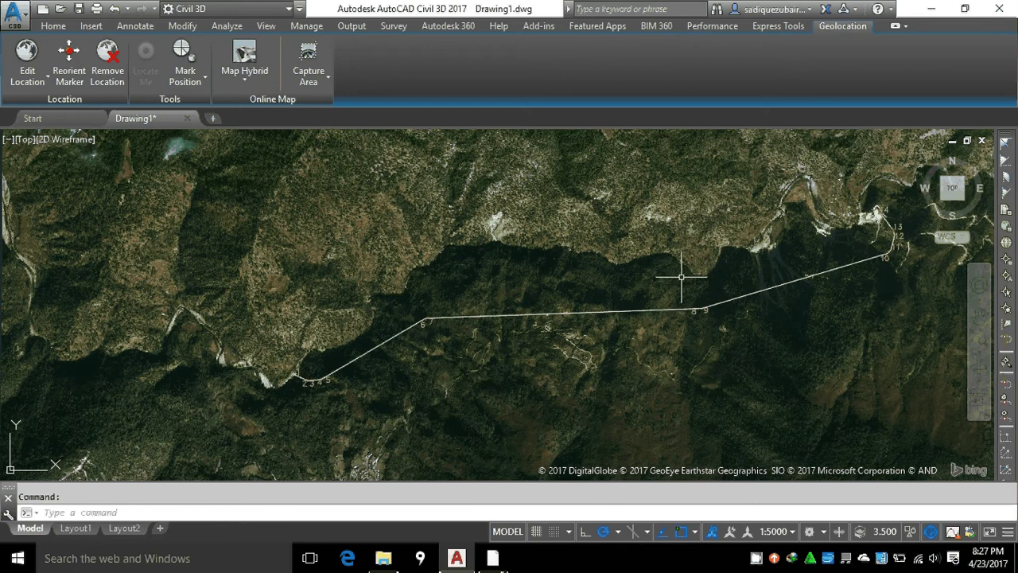
middle_click_drag(682, 276, 589, 379)
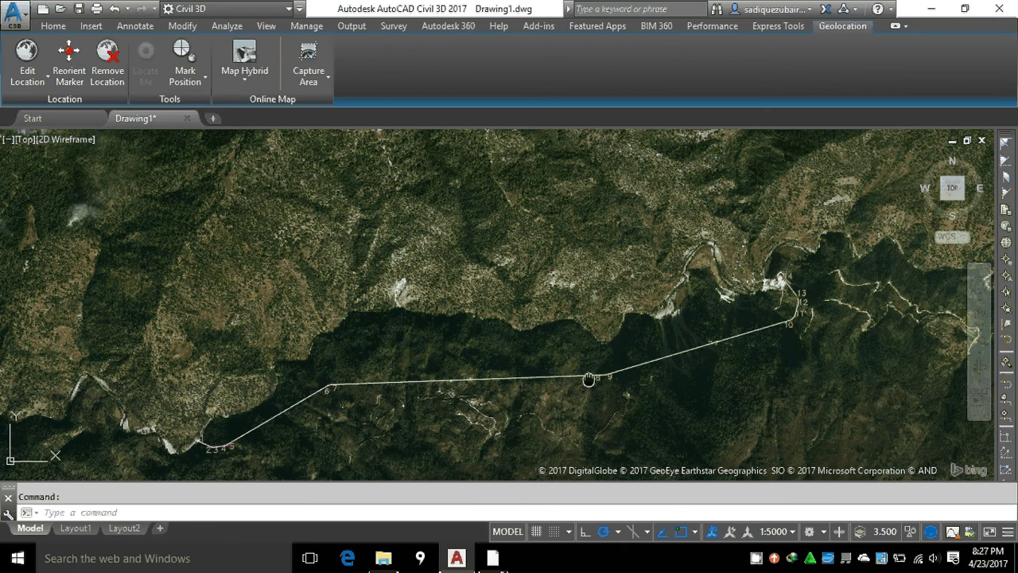
middle_click_drag(588, 379, 541, 371)
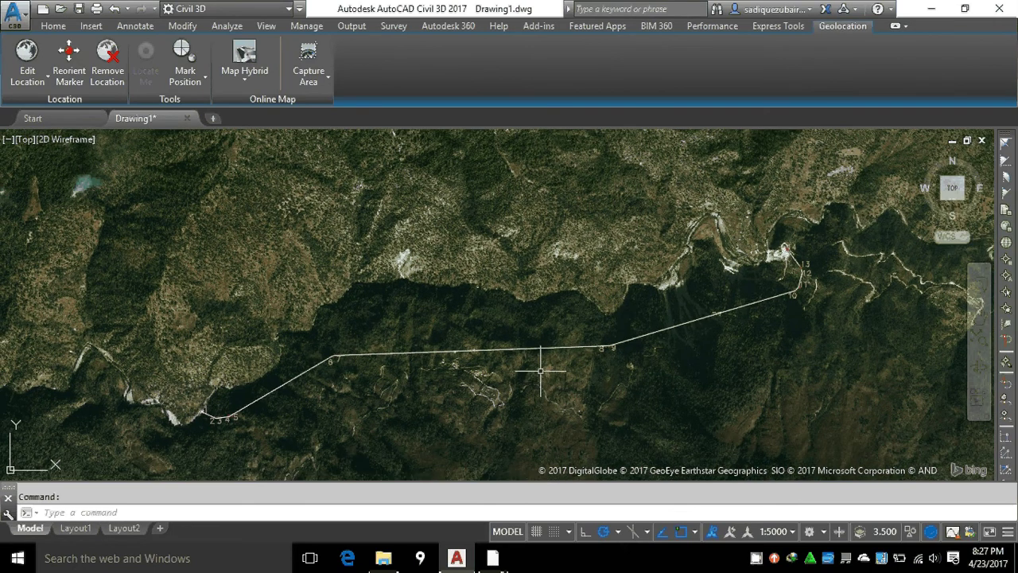
middle_click_drag(541, 370, 498, 364)
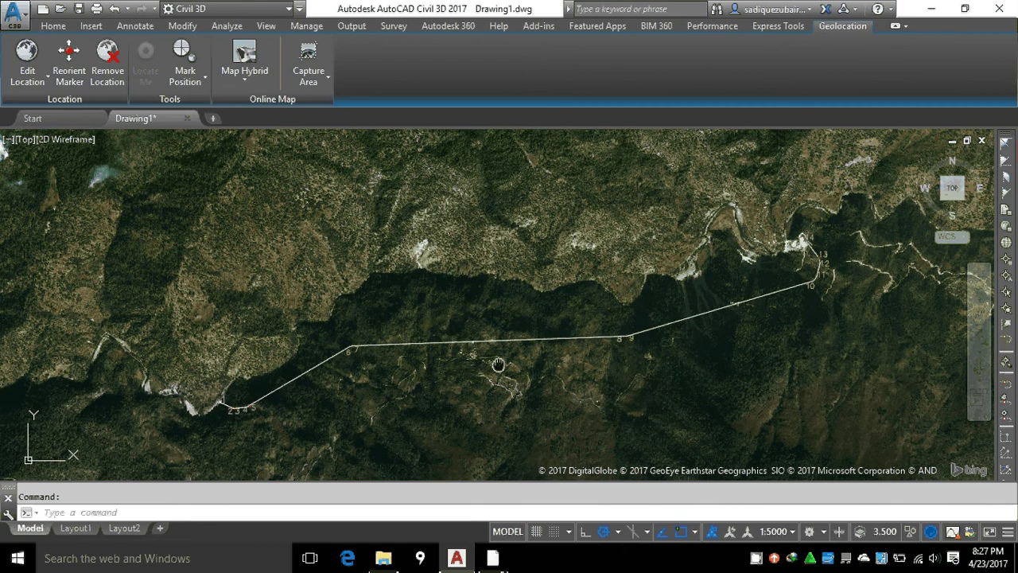
scroll(623, 344, "up", 4)
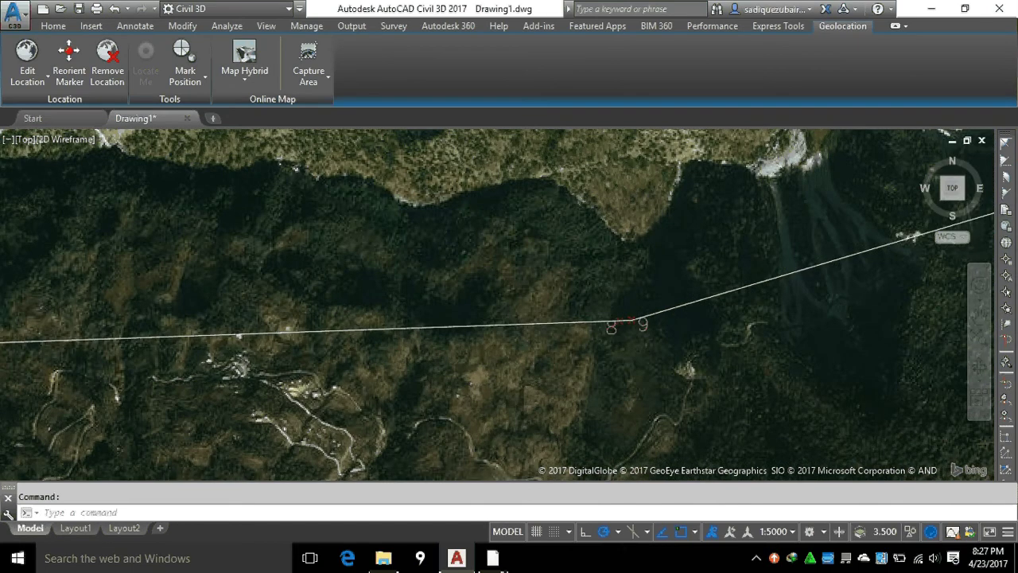
scroll(652, 304, "down", 2)
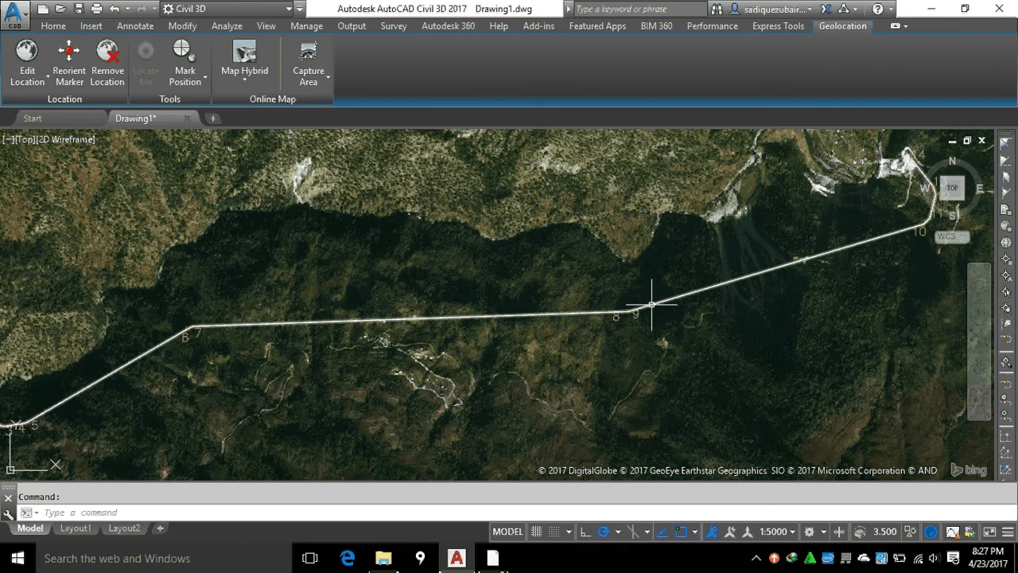
scroll(651, 304, "down", 2)
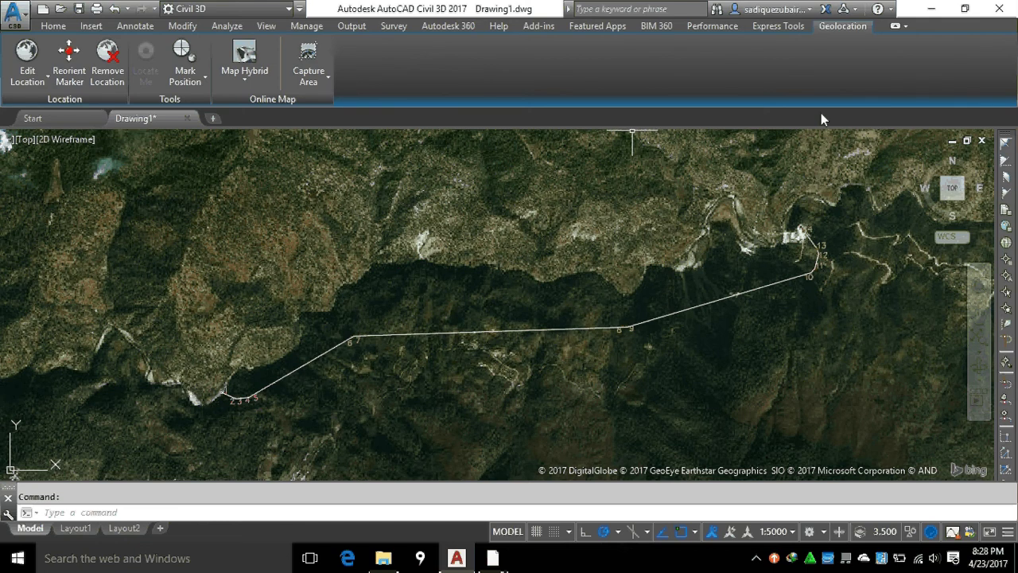
Step: Launch Export KML from Toolbox > Miscellaneous Utilities, showing its General page for Drawing1
left_click(53, 26)
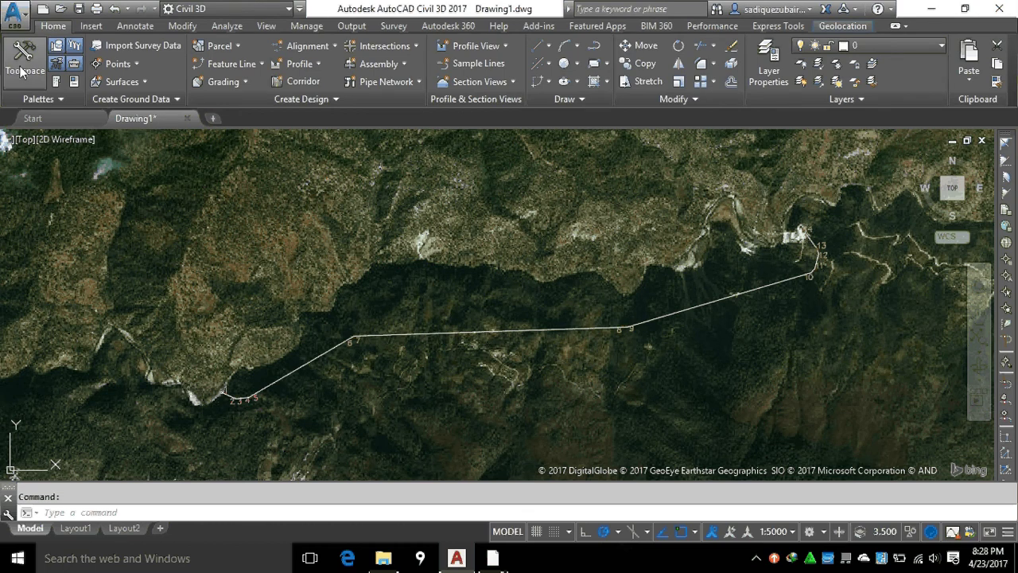
left_click(22, 72)
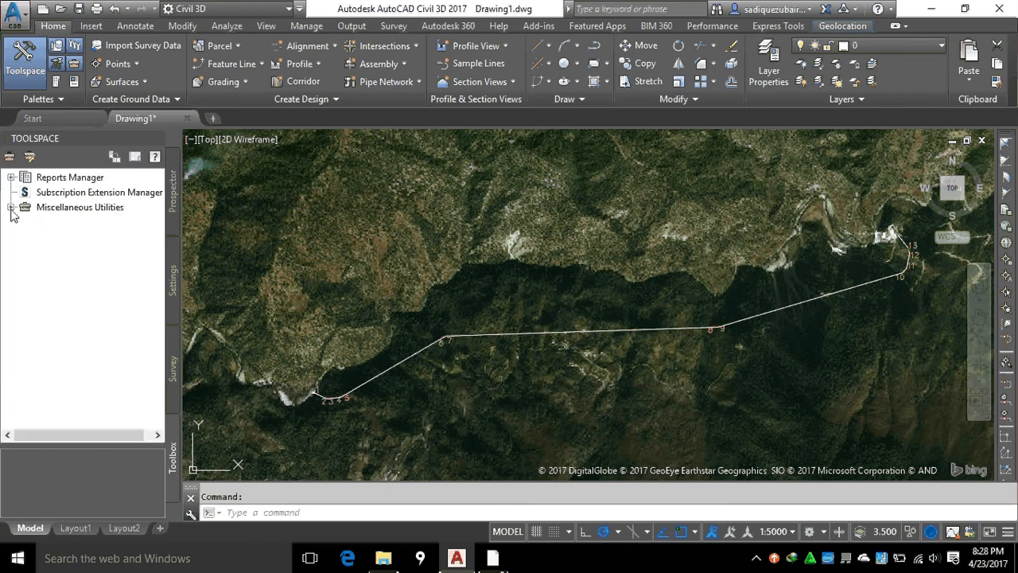
left_click(11, 207)
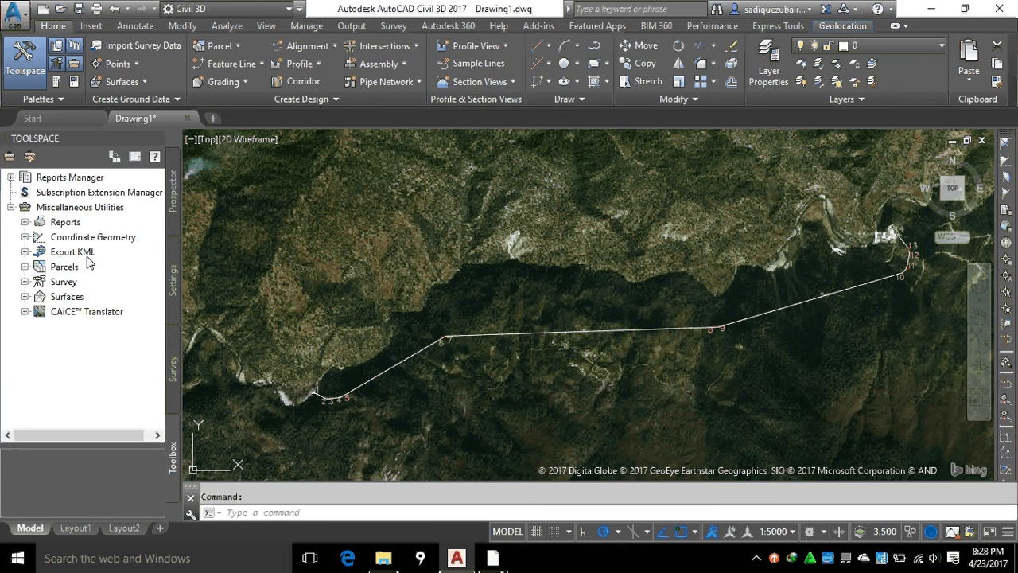
left_click(26, 252)
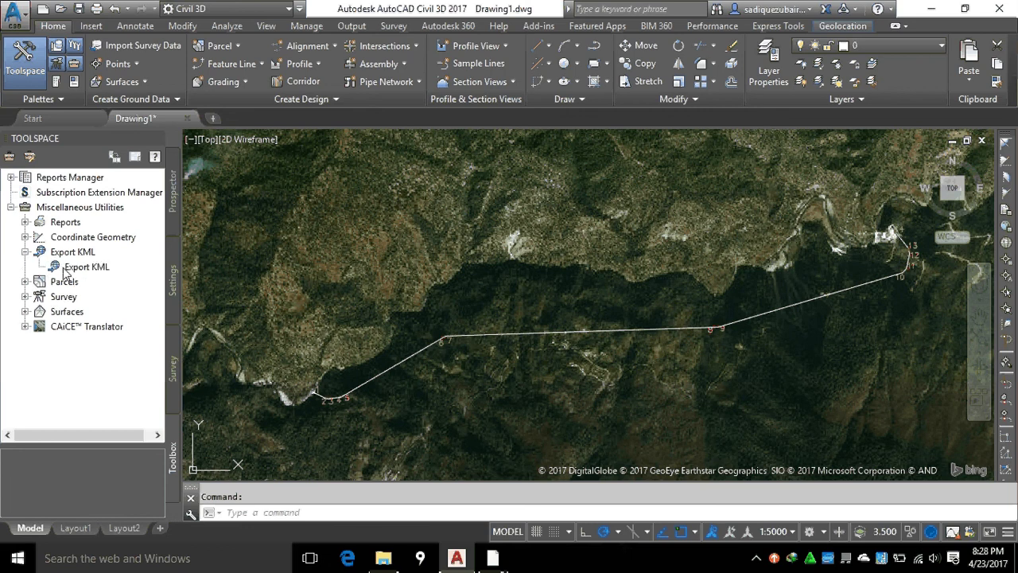
left_click(77, 271)
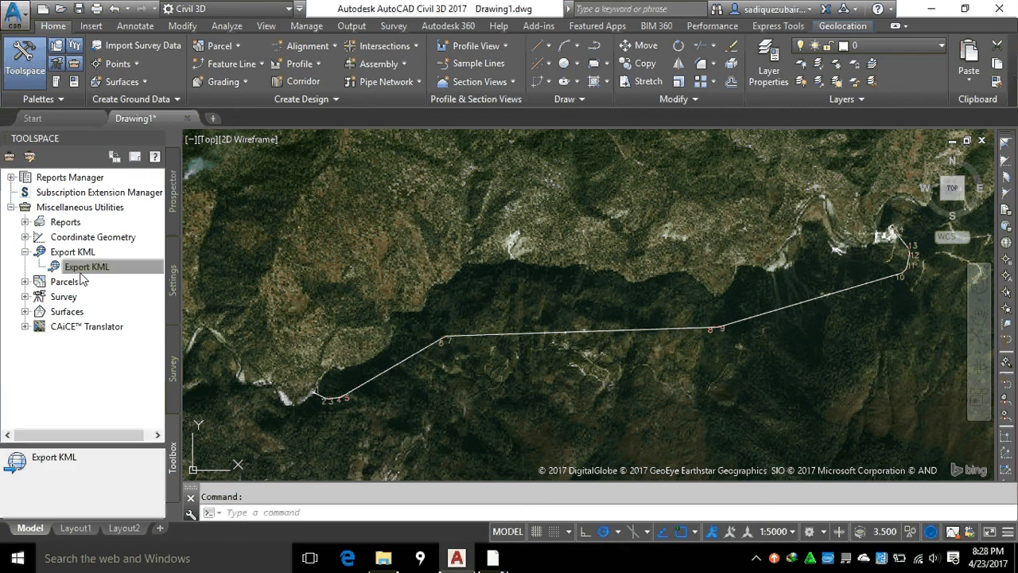
double_click(80, 272)
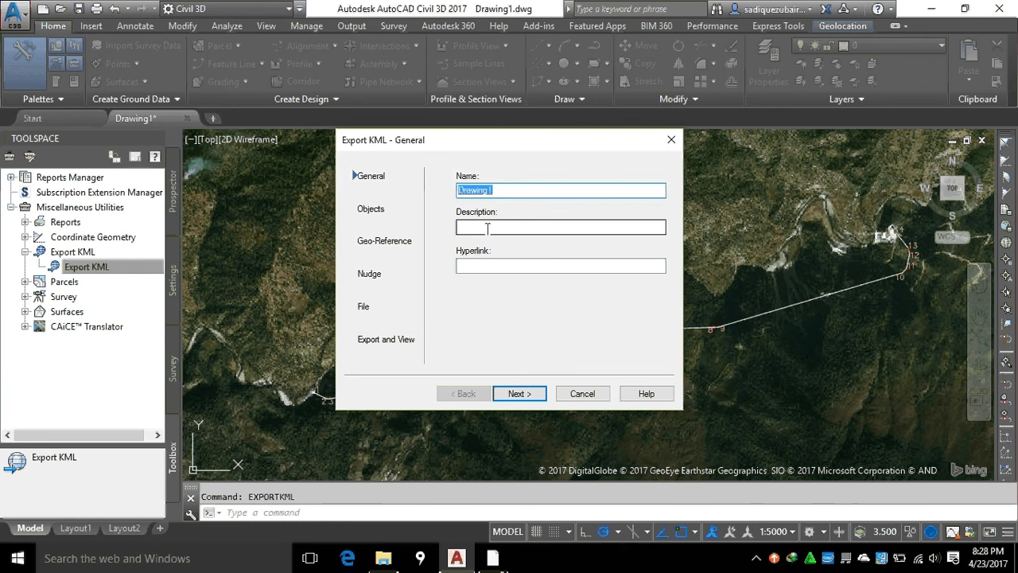
Step: Accept the Drawing1 name, all objects, and the UTM transform, advancing to the File page
left_click(538, 397)
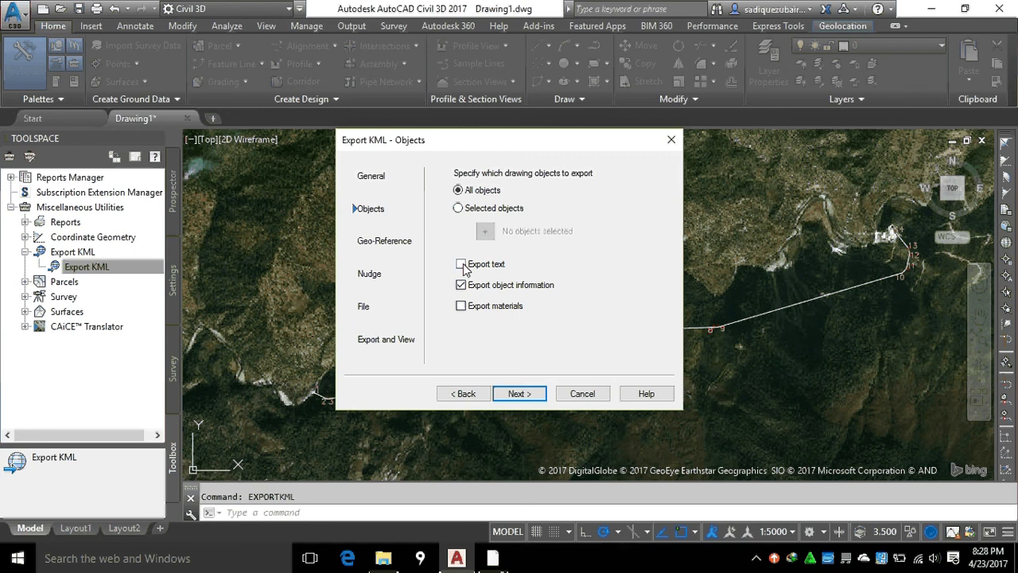
left_click(522, 401)
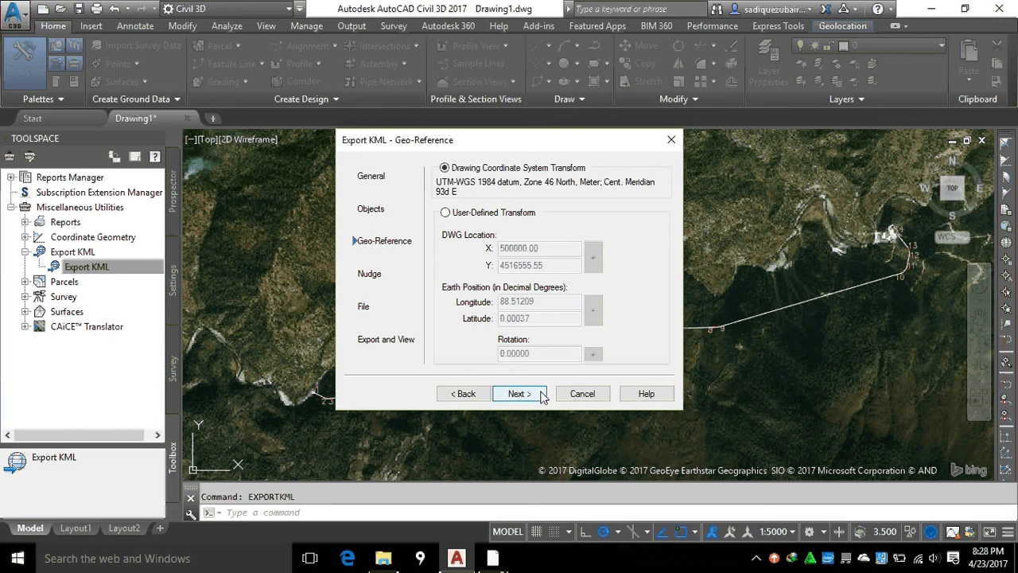
left_click(542, 396)
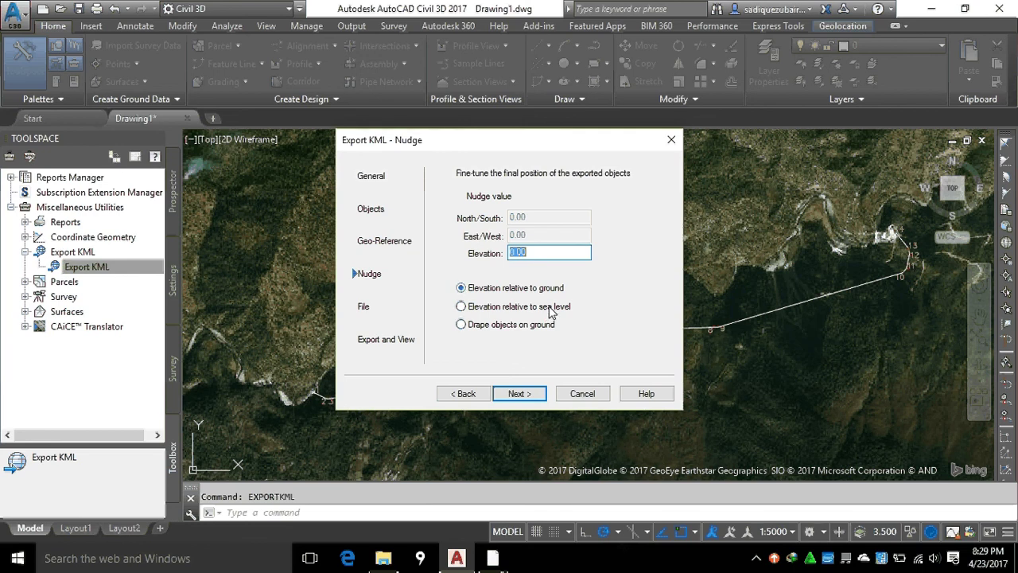
key("Return")
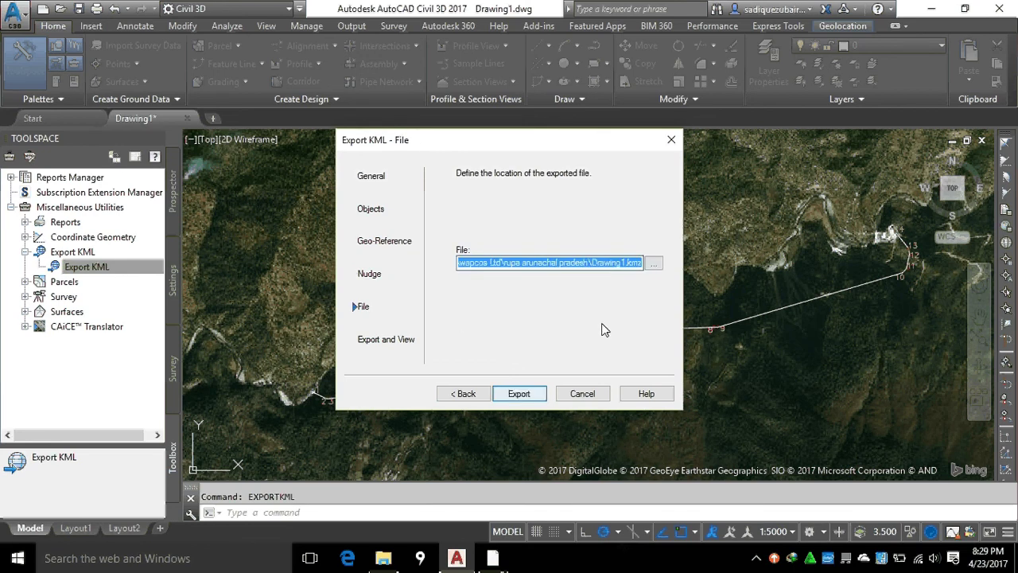
Step: Set the export target to Drawing1.kmz in the Desktop folder
key("Return")
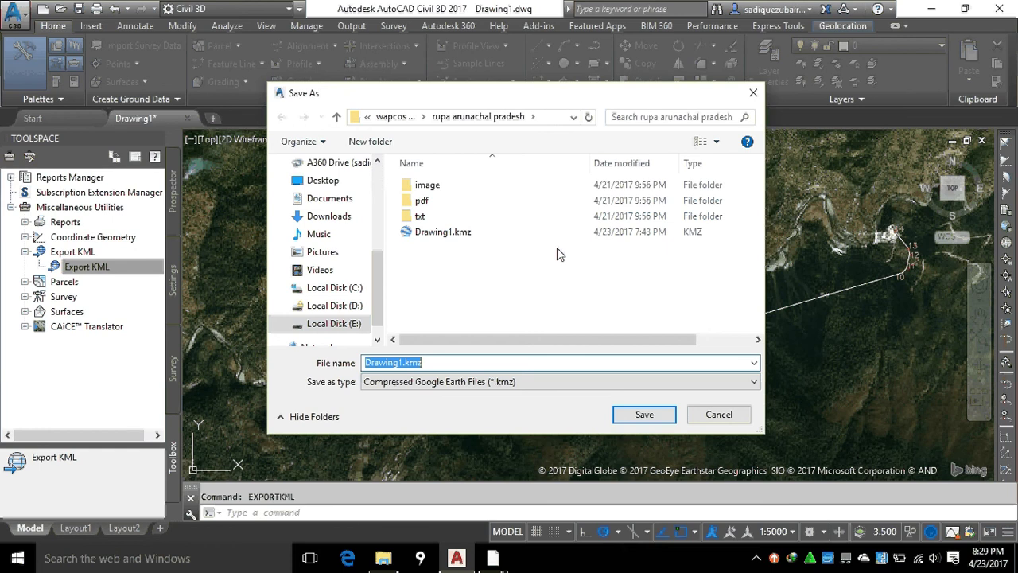
left_click(323, 181)
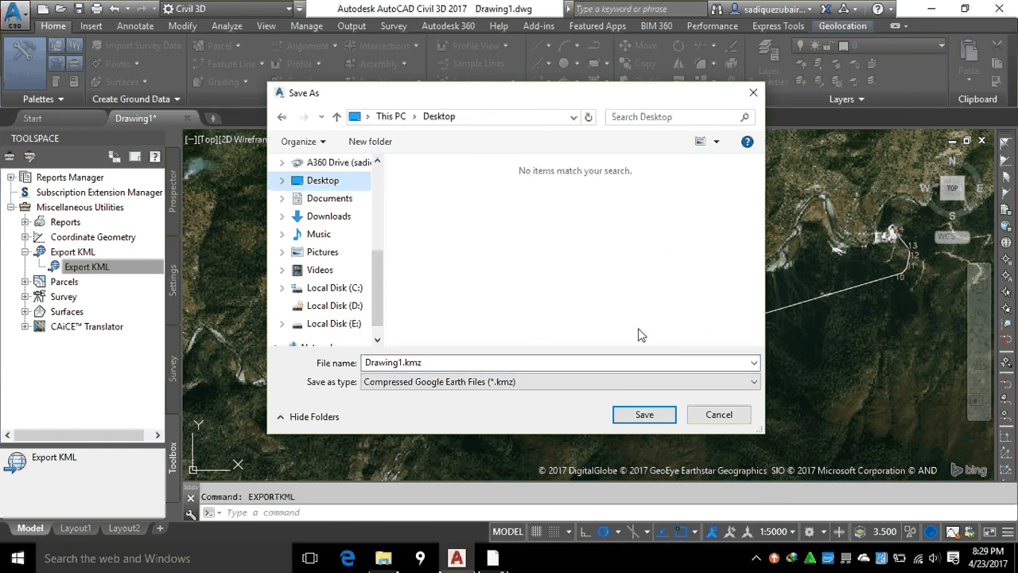
left_click(644, 416)
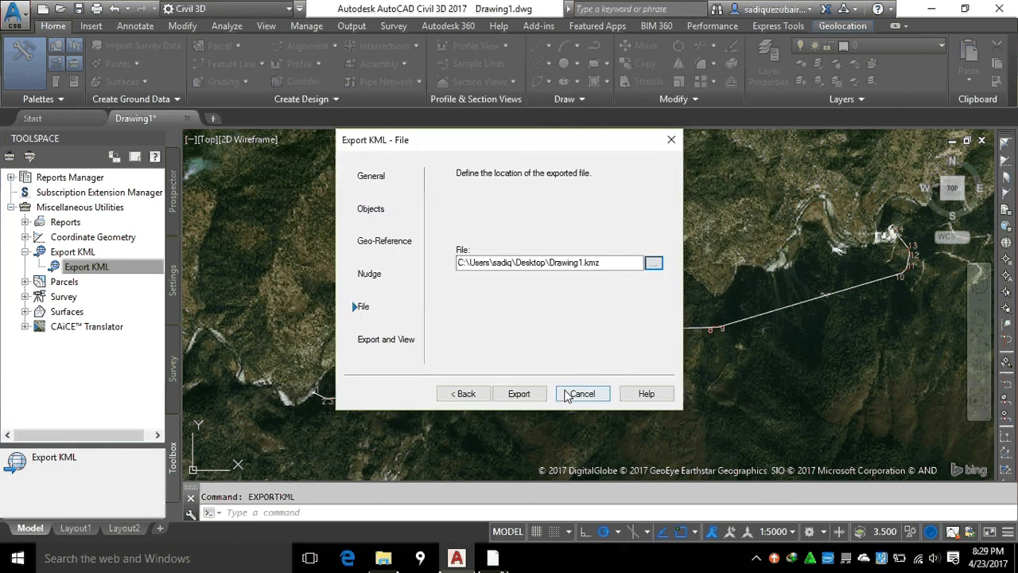
Step: Export the KMZ, close the wizard, and minimize Civil 3D
left_click(526, 394)
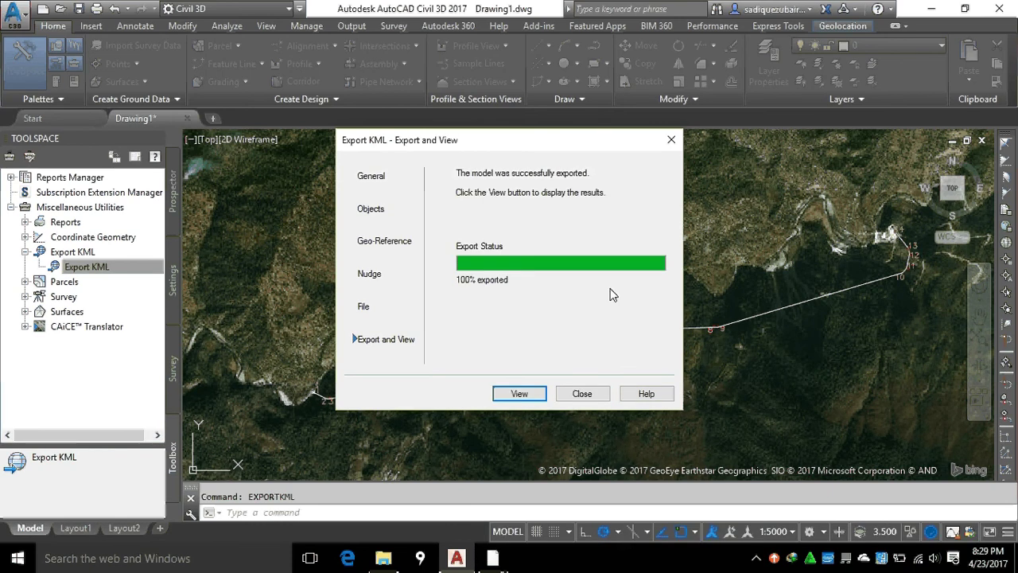
left_click(582, 395)
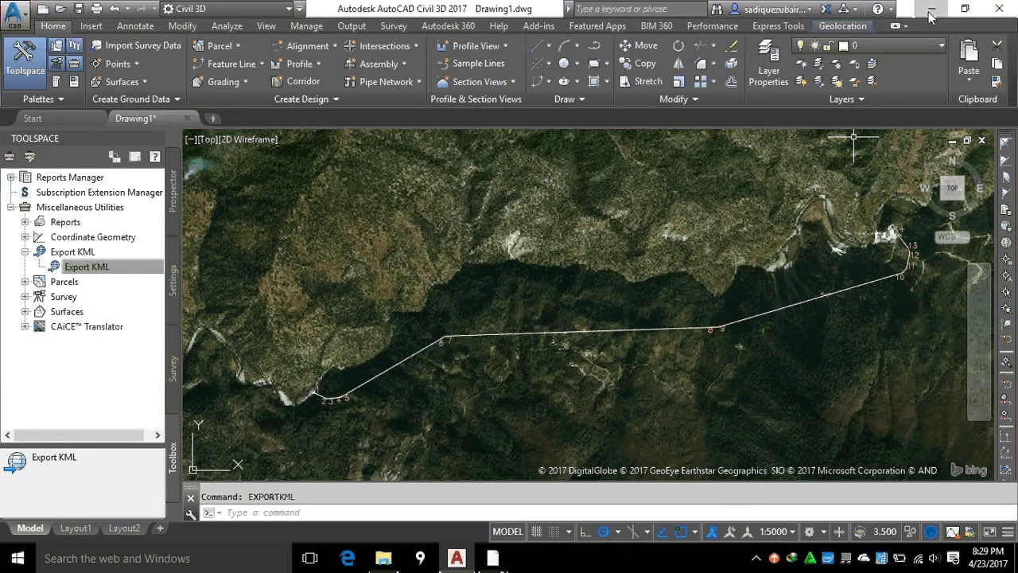
left_click(931, 10)
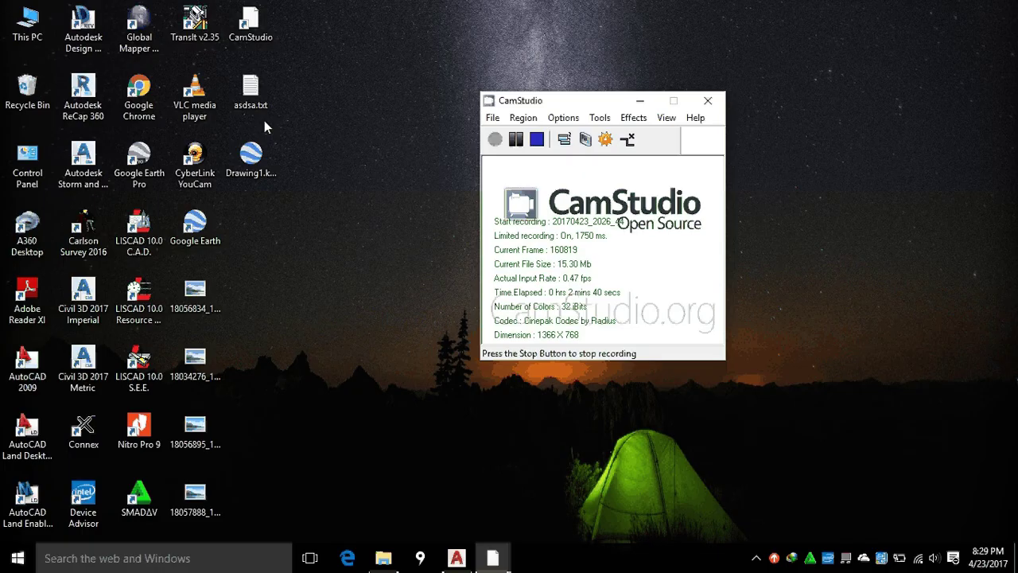
Step: Open the desktop's Drawing1.kmz file in Google Earth
left_click_drag(265, 122, 340, 166)
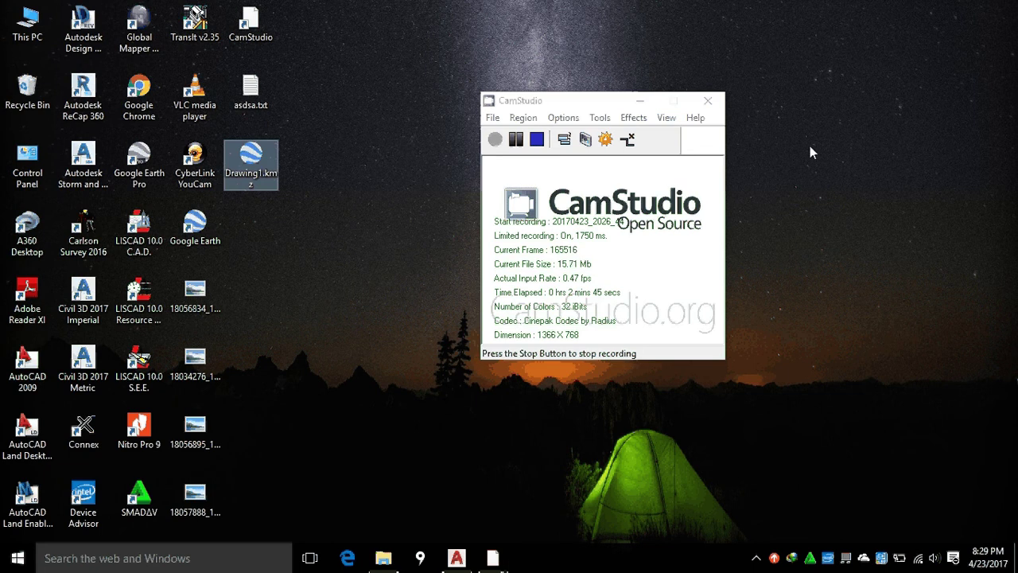
key("Return")
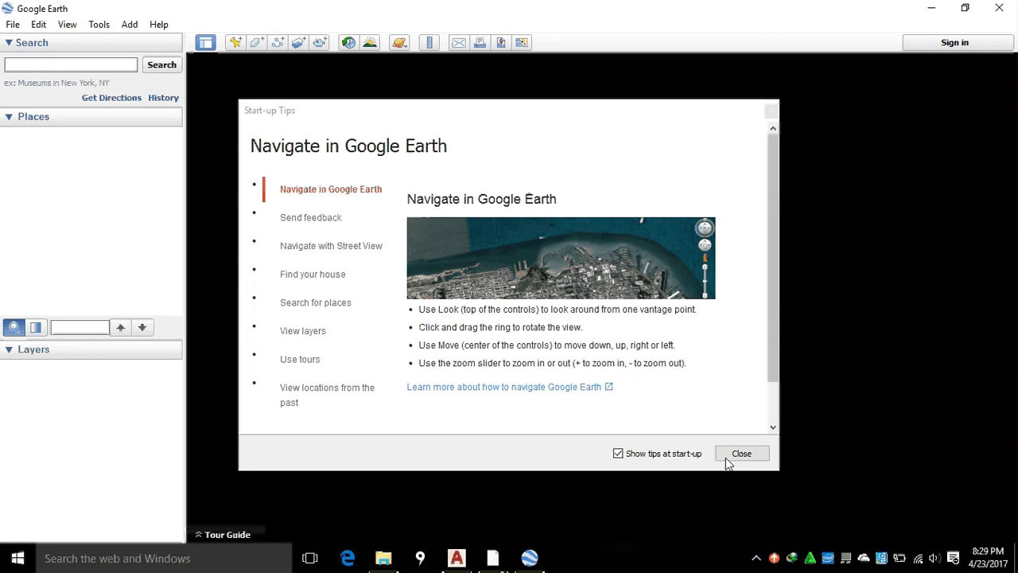
Step: Dismiss the start-up pop-ups, expand Drawing1 under Temporary Places, and fly to its Model
left_click(769, 111)
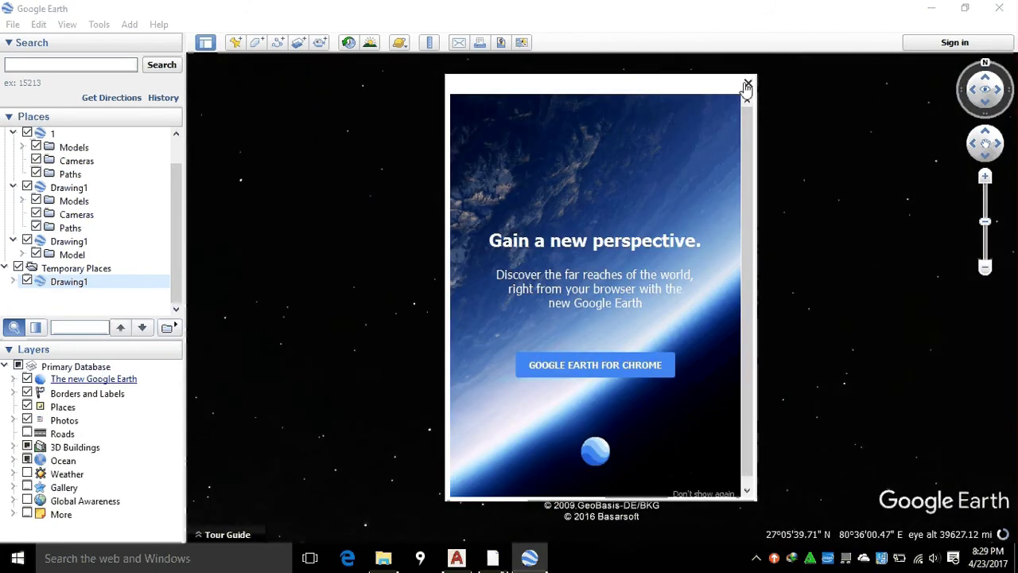
left_click(746, 84)
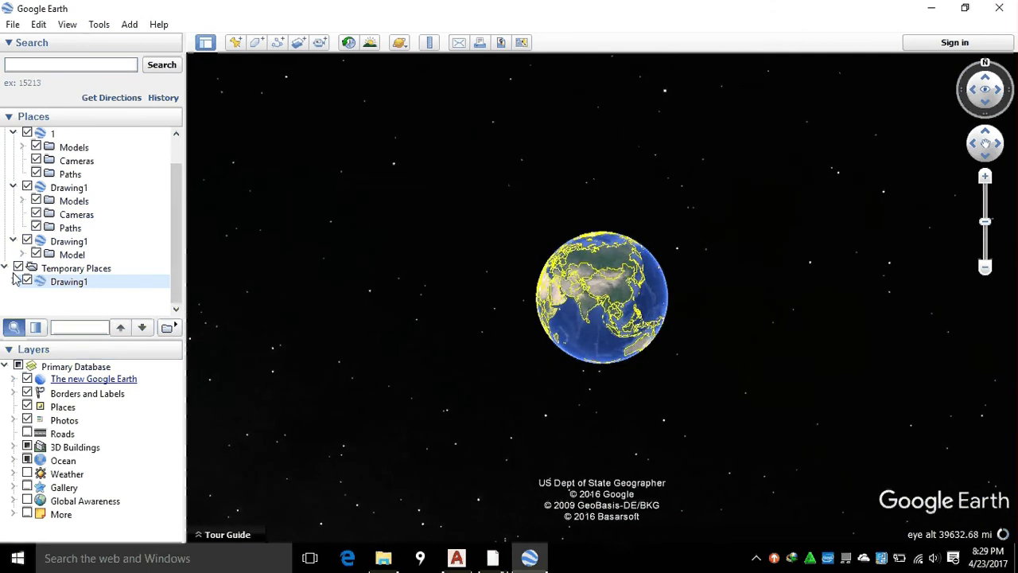
double_click(64, 284)
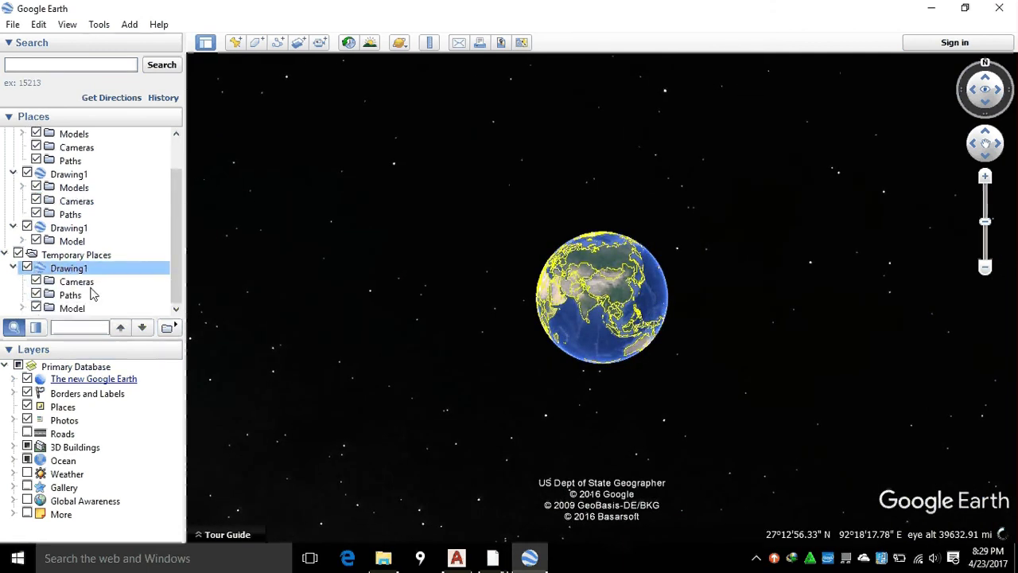
left_click(86, 284)
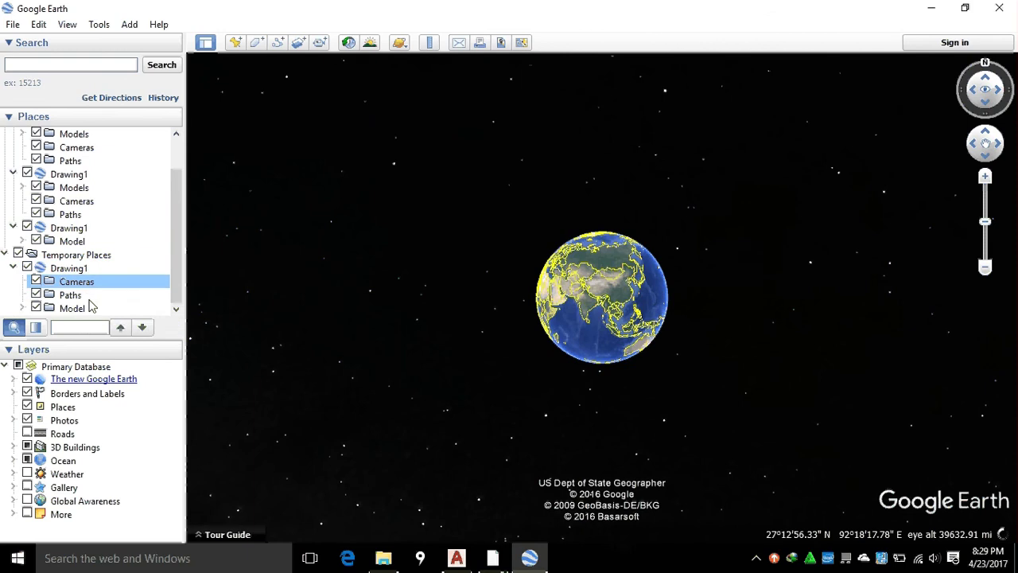
left_click(80, 294)
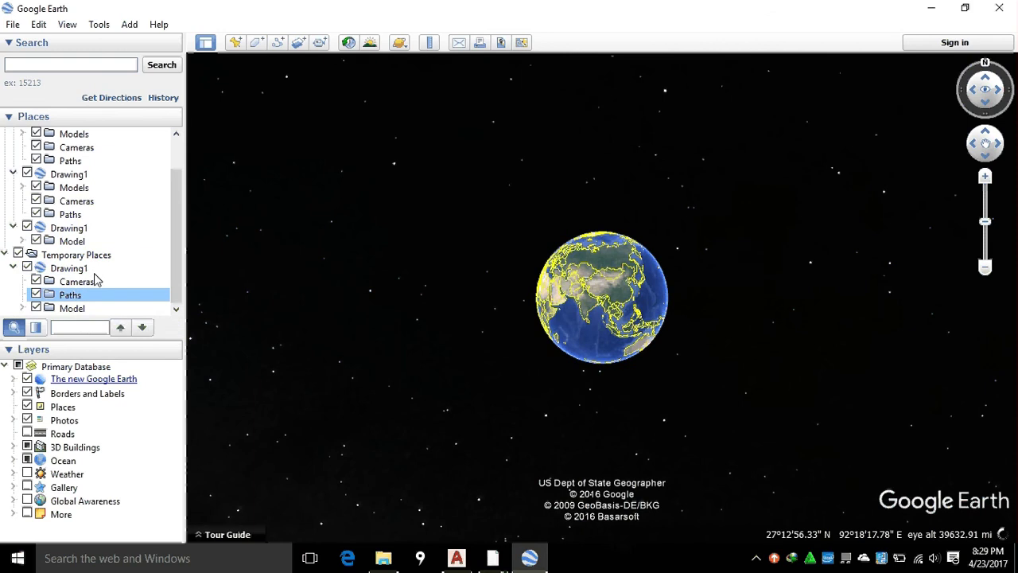
double_click(71, 308)
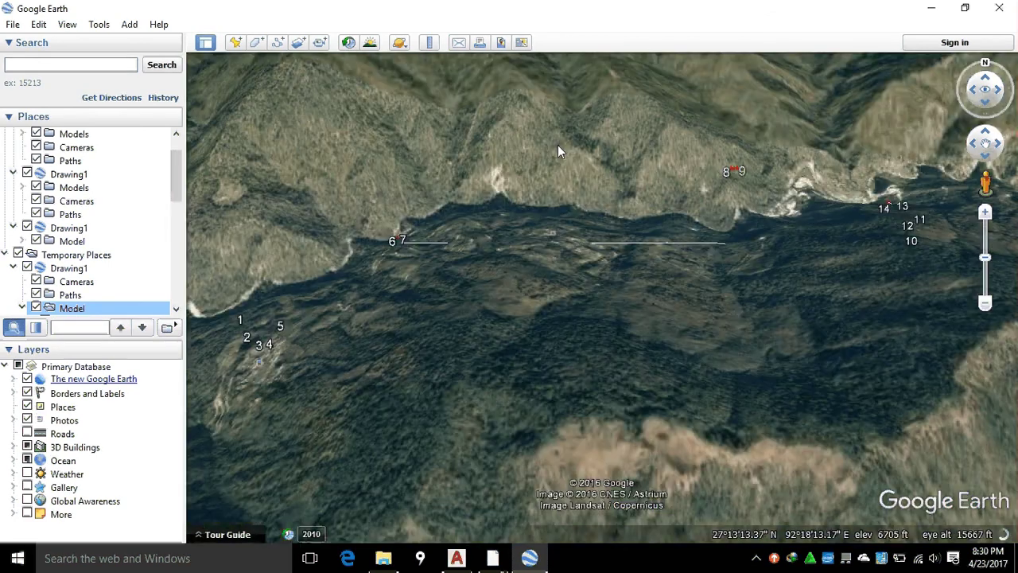
Step: Zoom out and pan to frame points 1–14 between Khellong and Dikshipam
scroll(558, 144, "down", 1)
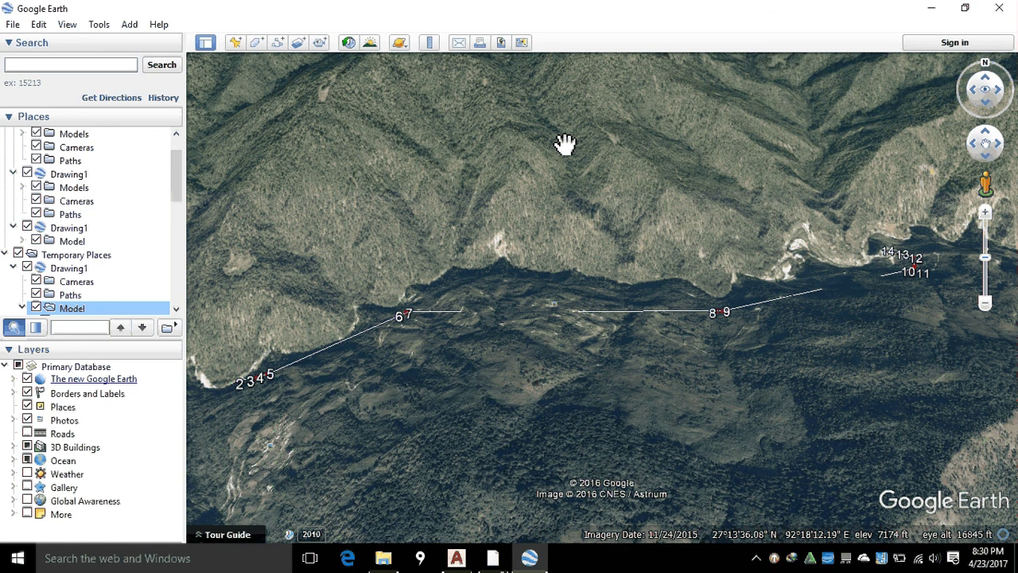
scroll(564, 143, "down", 2)
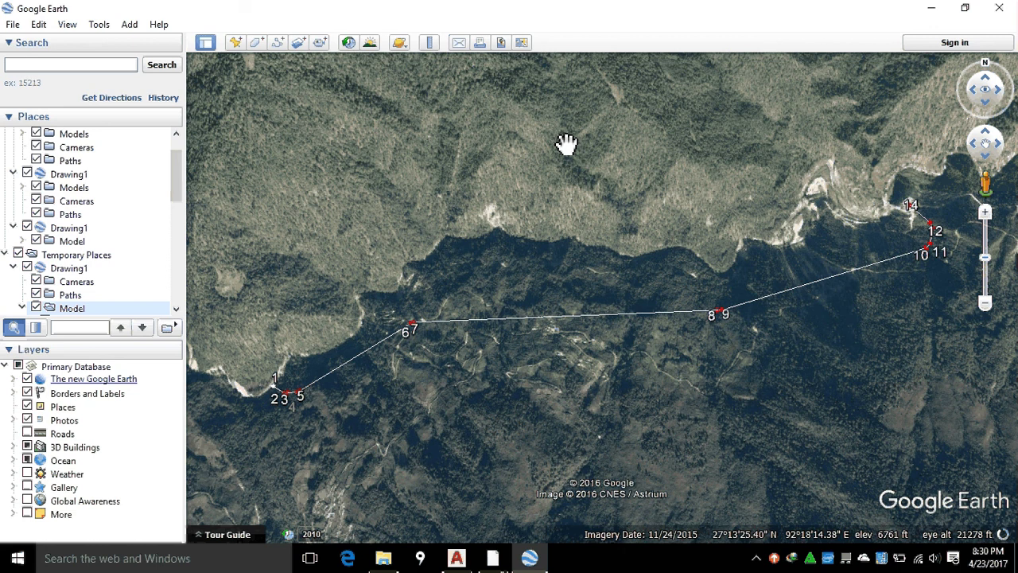
scroll(808, 227, "down", 3)
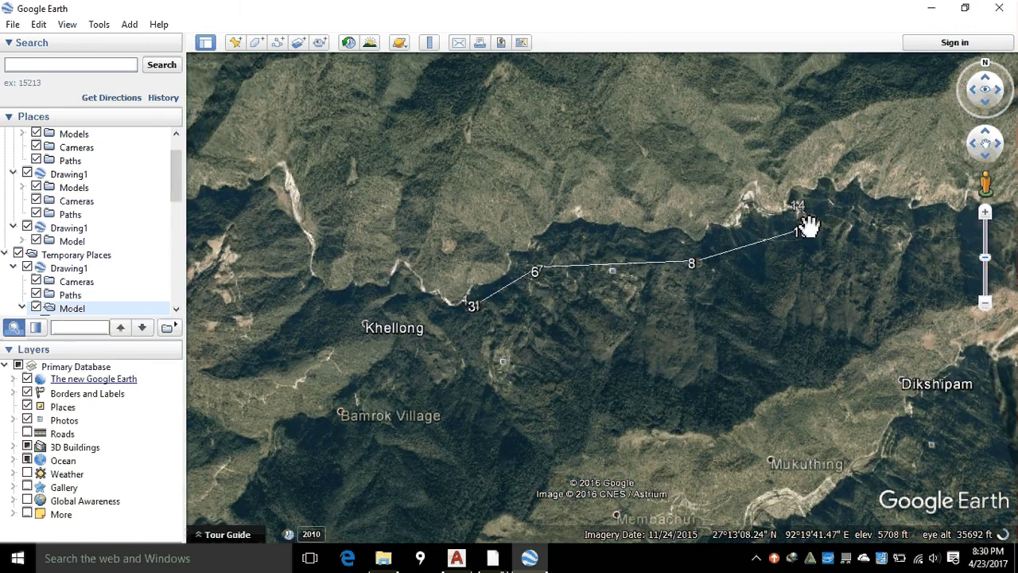
left_click_drag(807, 227, 913, 471)
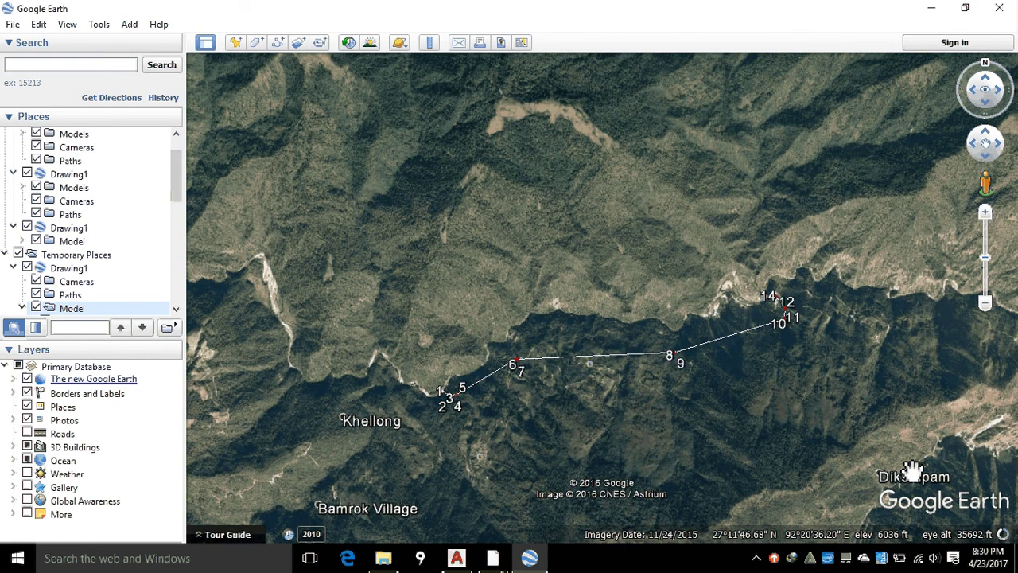
left_click(757, 556)
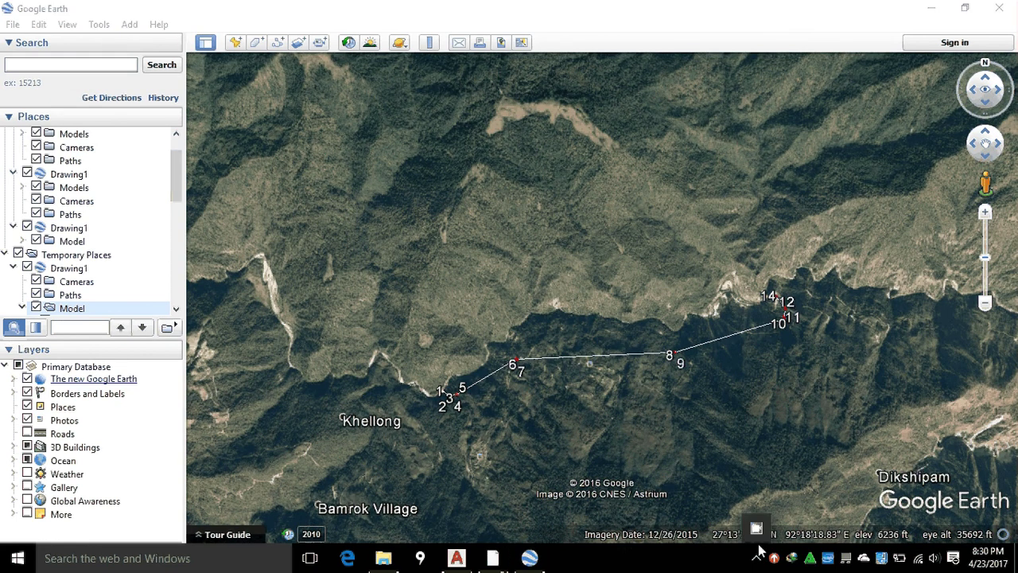